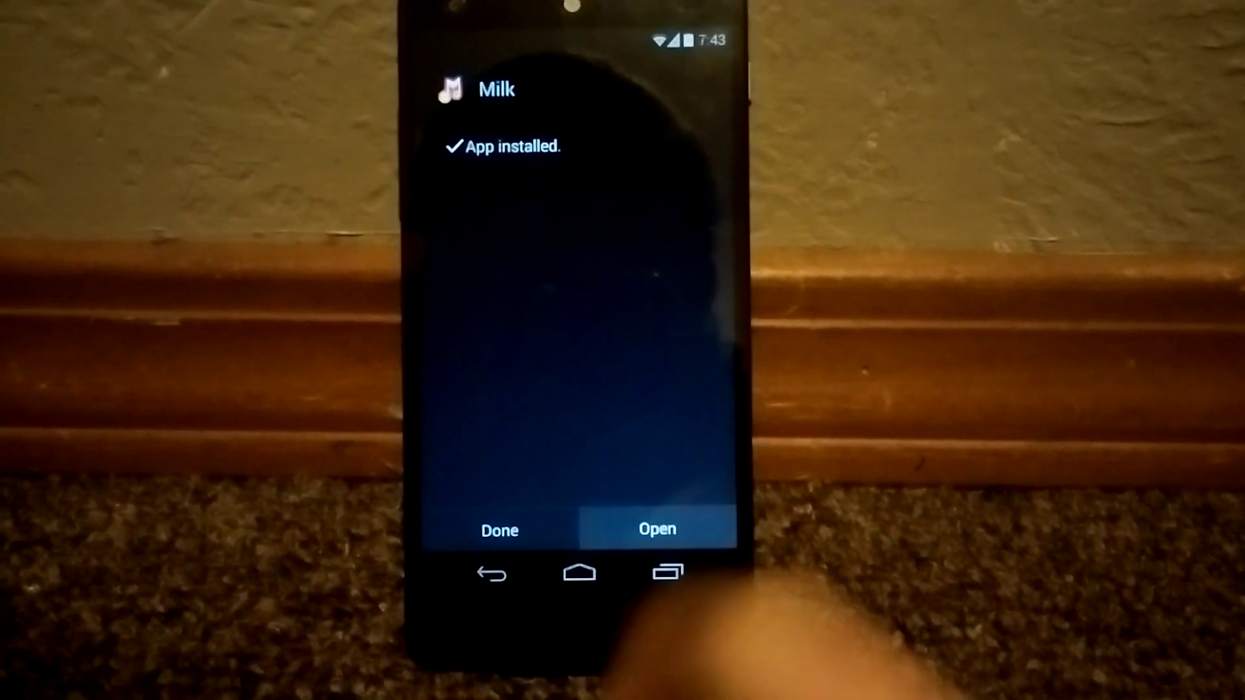
- Launch the newly installed Milk app from the App installed screen
{"action": "left_click", "coordinate": [657, 529]}
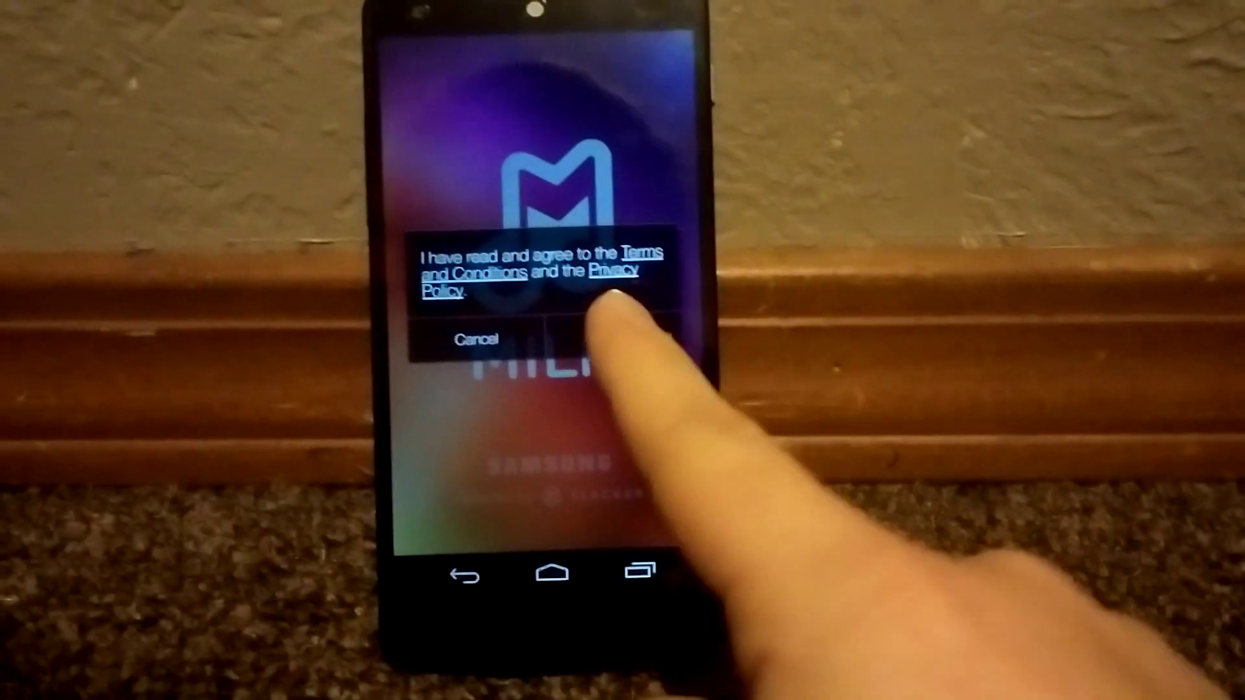
- Accept Milk's terms and conditions, then dismiss the Samsung-only error message
{"action": "left_click", "coordinate": [618, 340]}
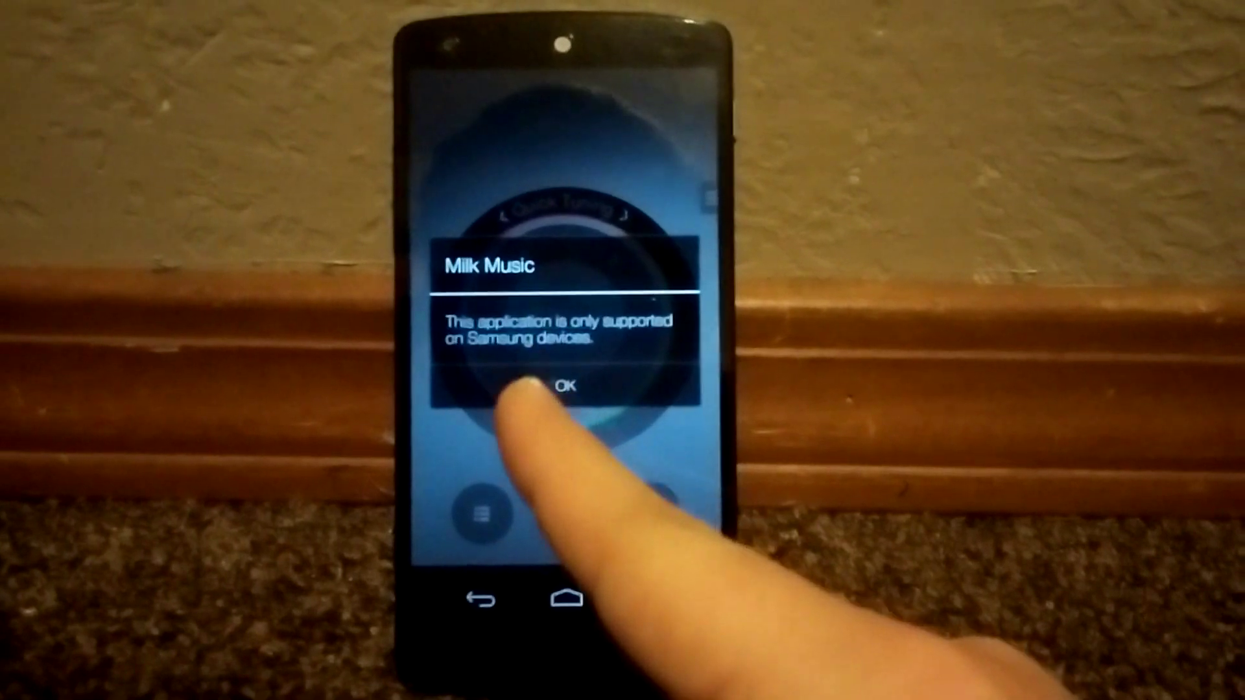
{"action": "left_click", "coordinate": [564, 385]}
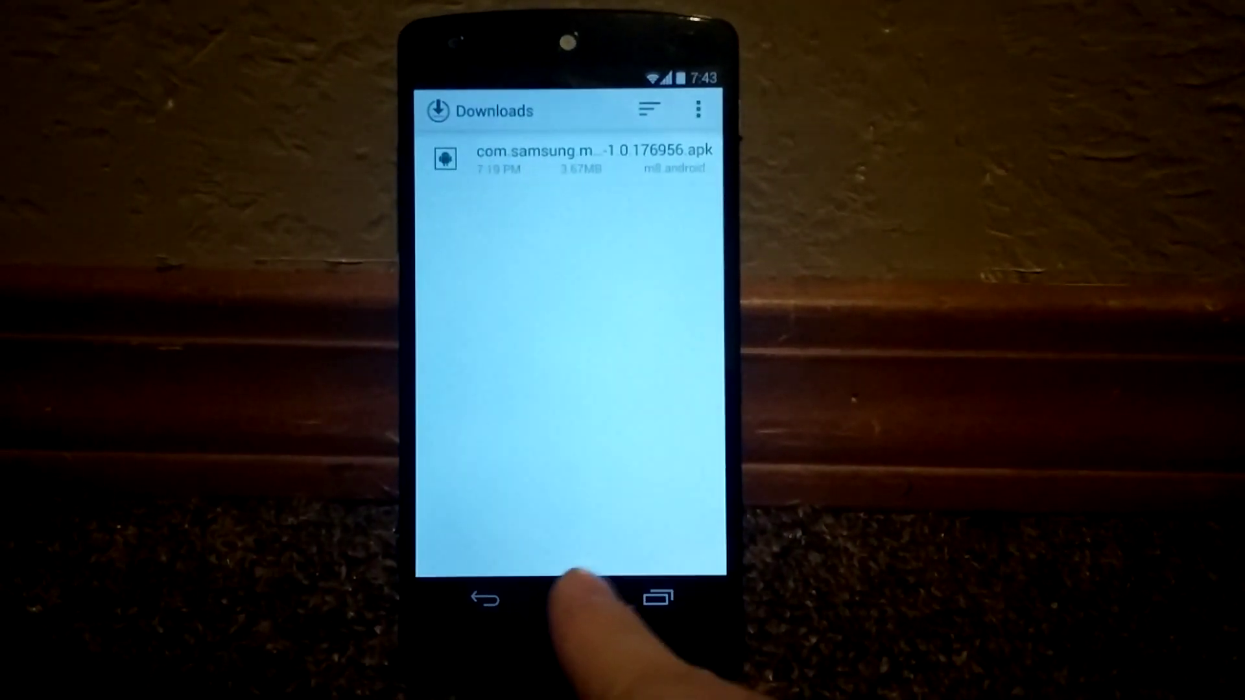
- Clear Milk and Root Browser from the recent apps list
{"action": "left_click", "coordinate": [572, 597]}
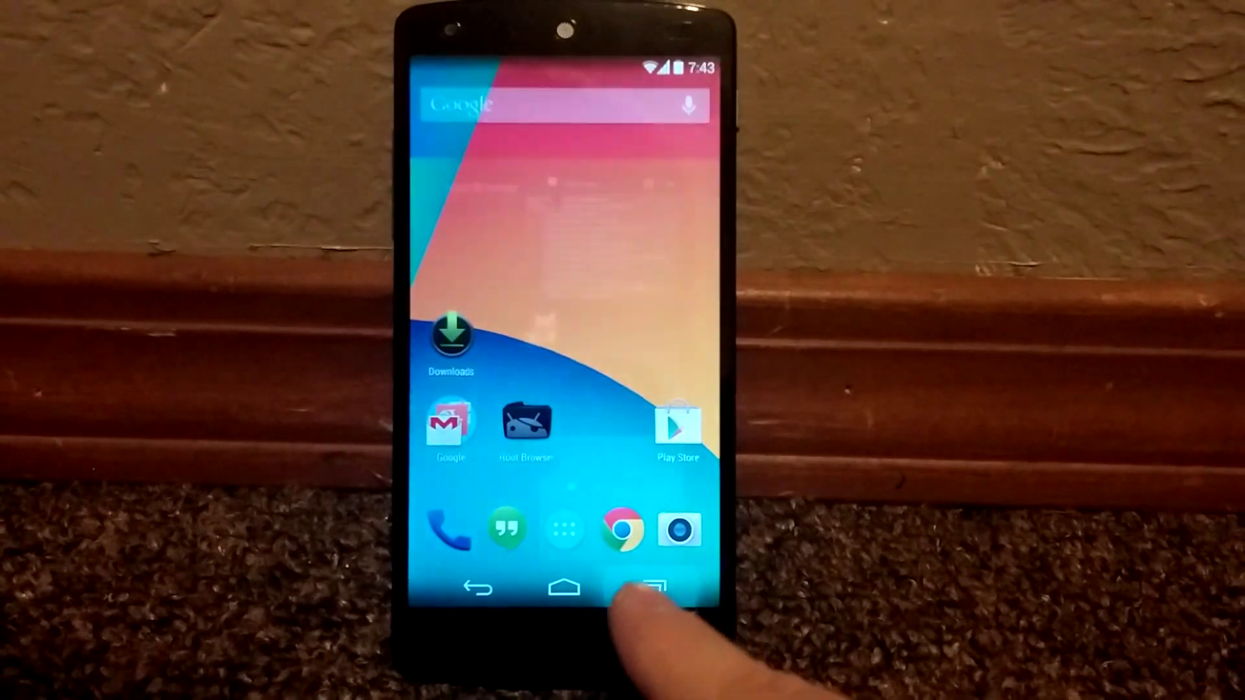
{"action": "left_click", "coordinate": [657, 597]}
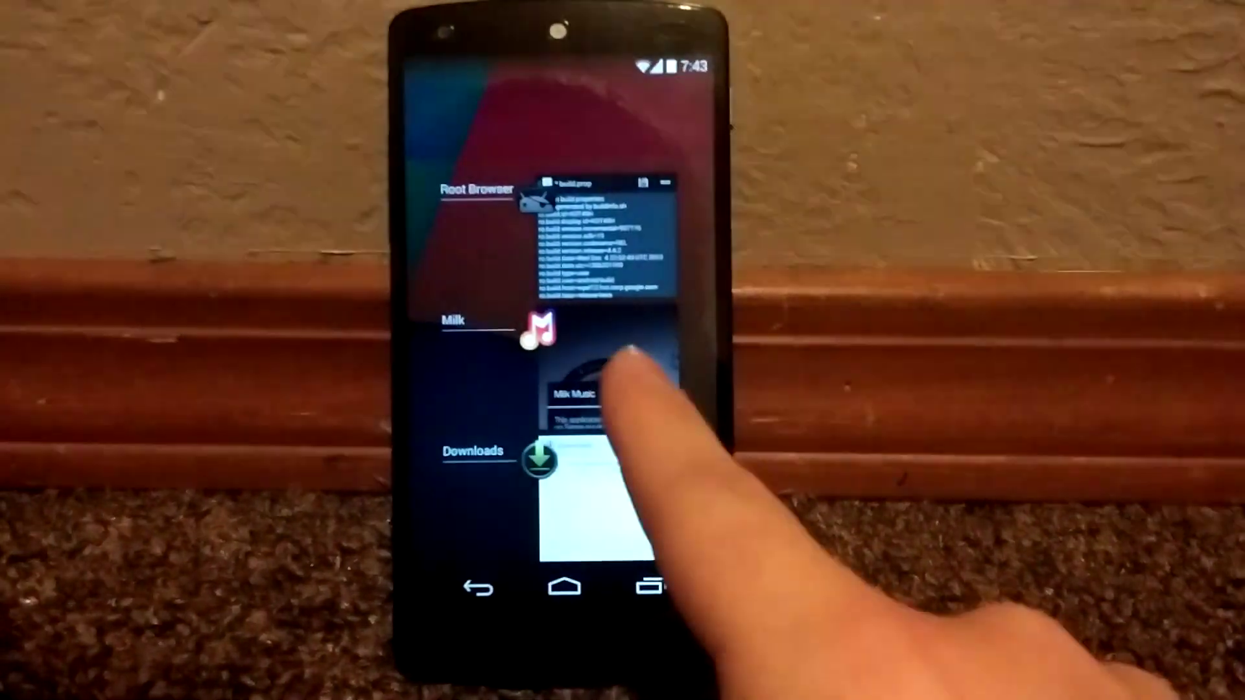
{"action": "left_click_drag", "start_coordinate": [632, 379], "coordinate": [875, 380]}
{"action": "left_click_drag", "start_coordinate": [603, 244], "coordinate": [409, 389]}
{"action": "left_click", "coordinate": [554, 340]}
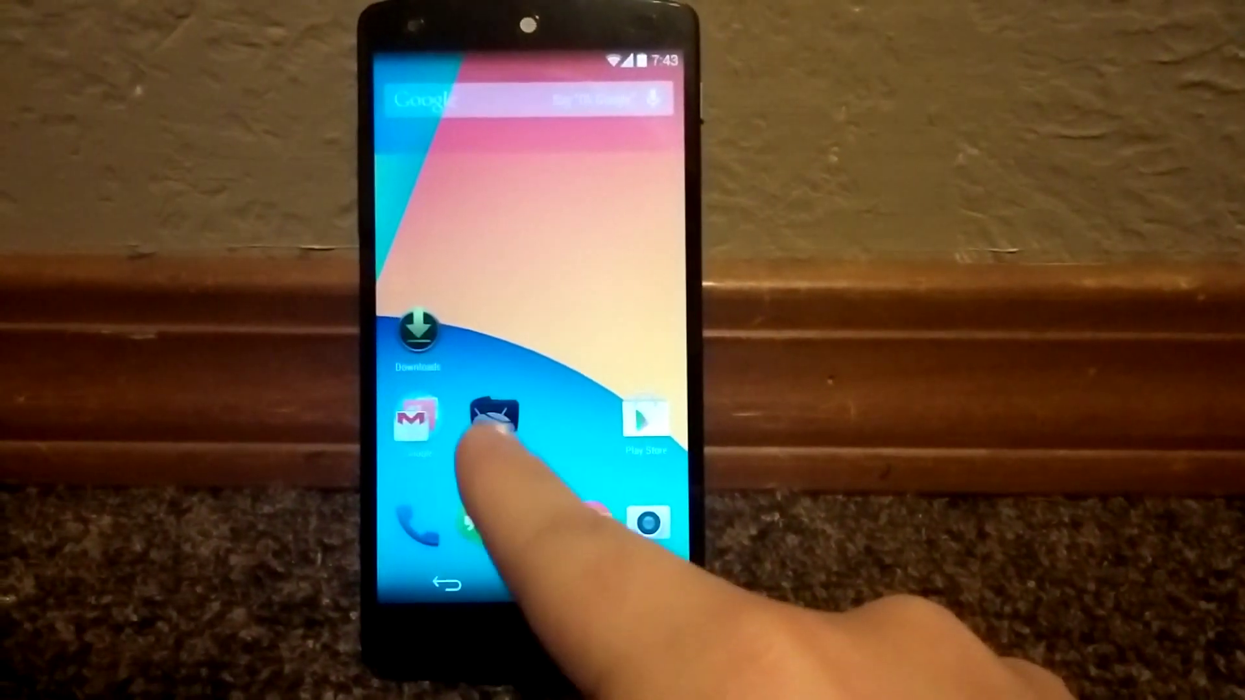
- Start Root Browser, decline the extra utilities, and open /system/build.prop
{"action": "left_click", "coordinate": [492, 417]}
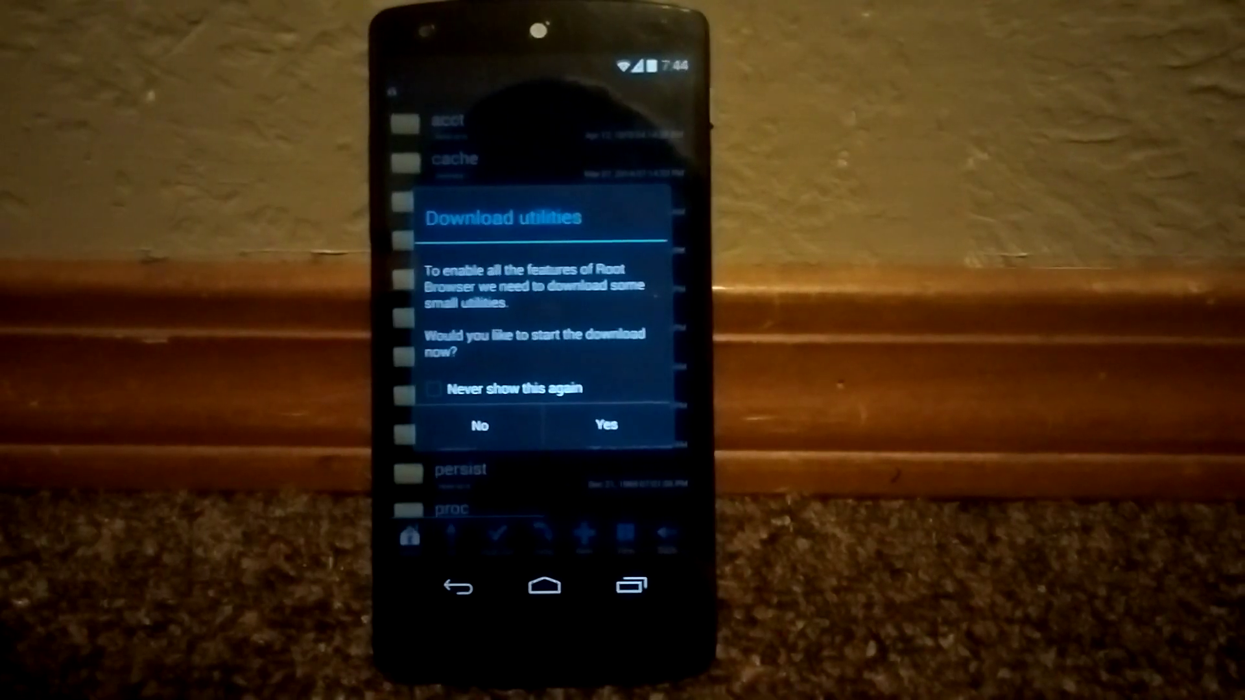
{"action": "left_click", "coordinate": [479, 425]}
{"action": "left_click", "coordinate": [462, 420]}
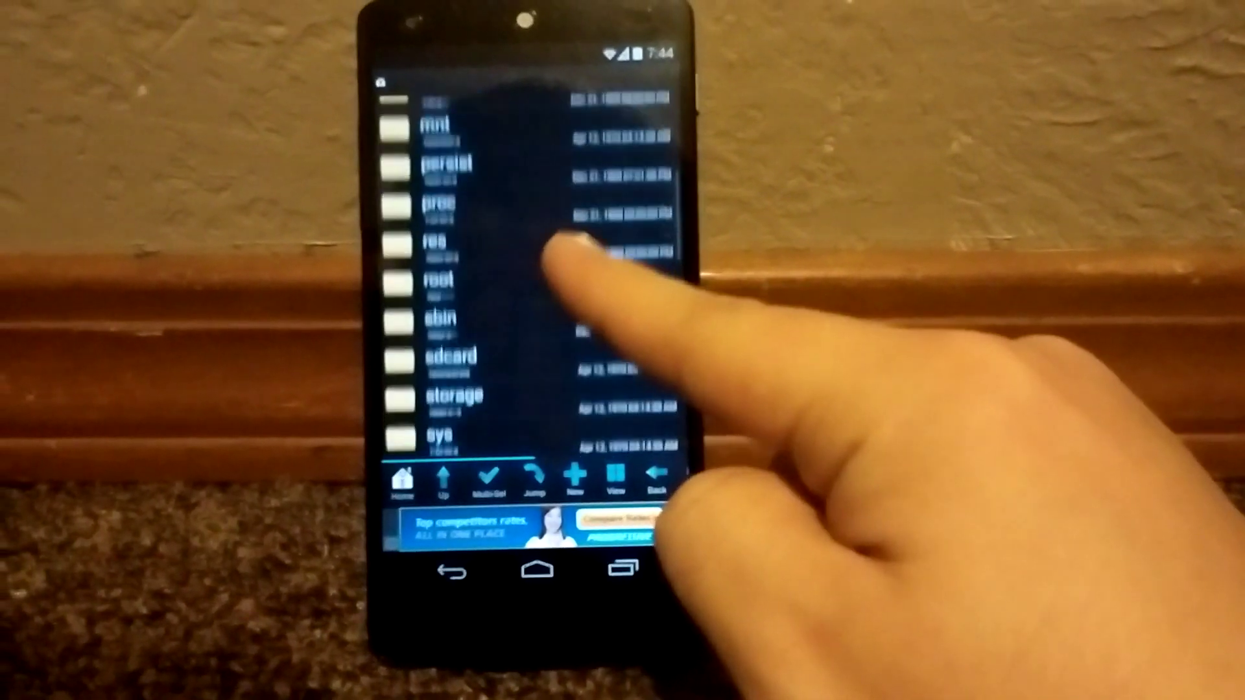
{"action": "scroll", "coordinate": [544, 336], "scroll_direction": "down", "scroll_amount": 2}
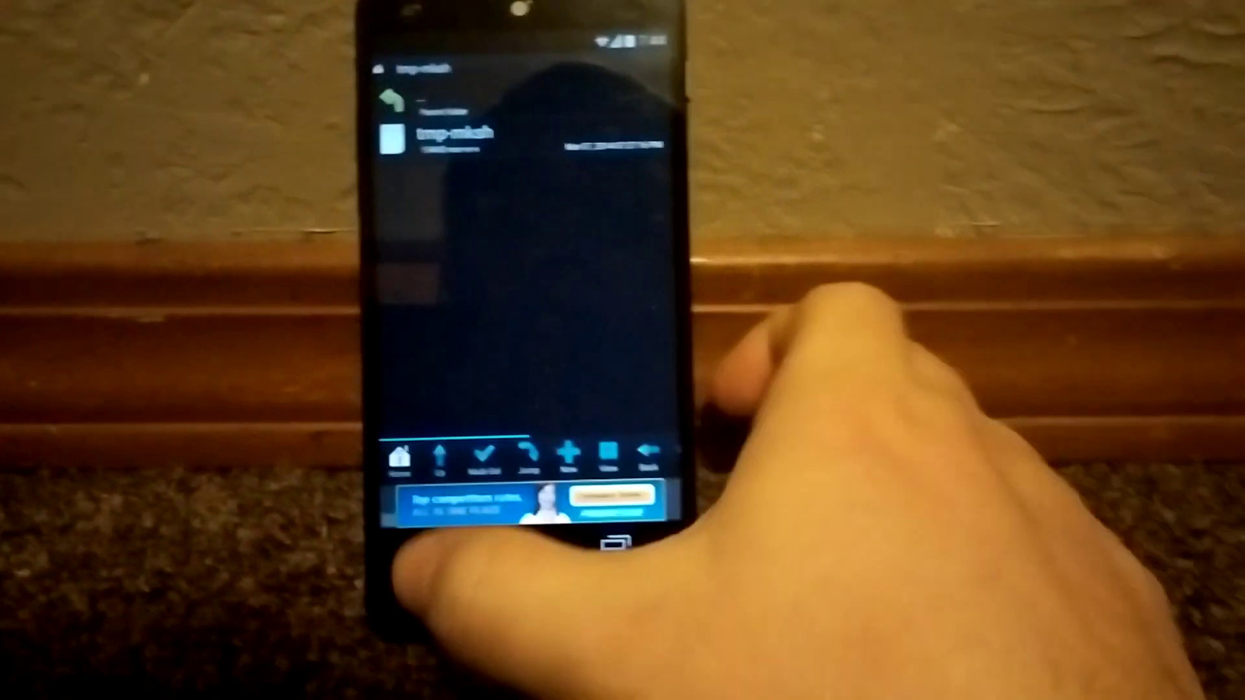
{"action": "left_click", "coordinate": [474, 584]}
{"action": "left_click", "coordinate": [454, 361]}
{"action": "scroll", "coordinate": [545, 292], "scroll_direction": "down", "scroll_amount": 3}
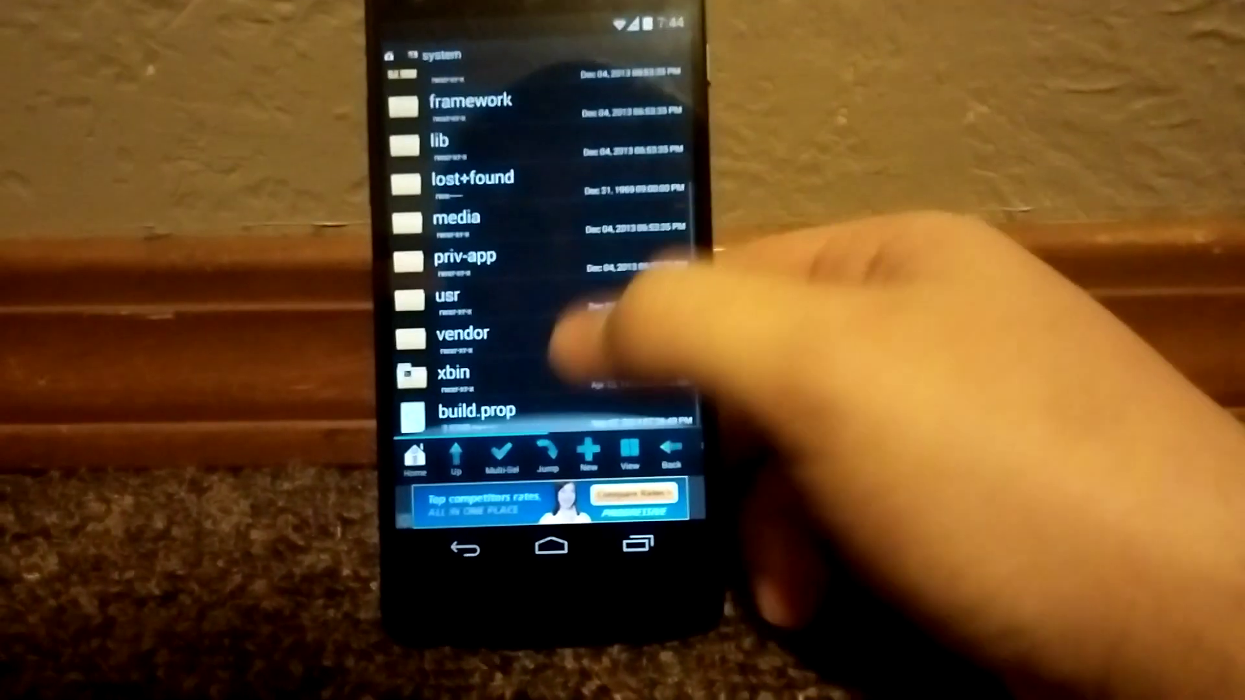
{"action": "left_click", "coordinate": [545, 428]}
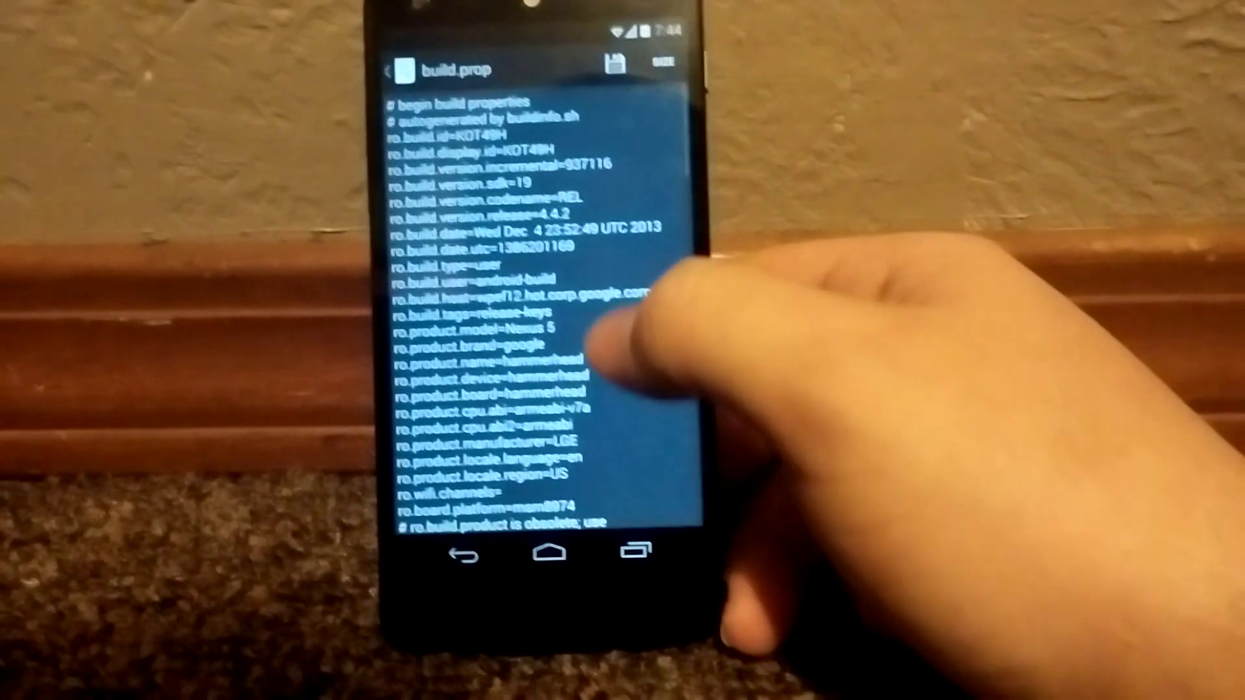
{"action": "scroll", "coordinate": [584, 311], "scroll_direction": "down", "scroll_amount": 2}
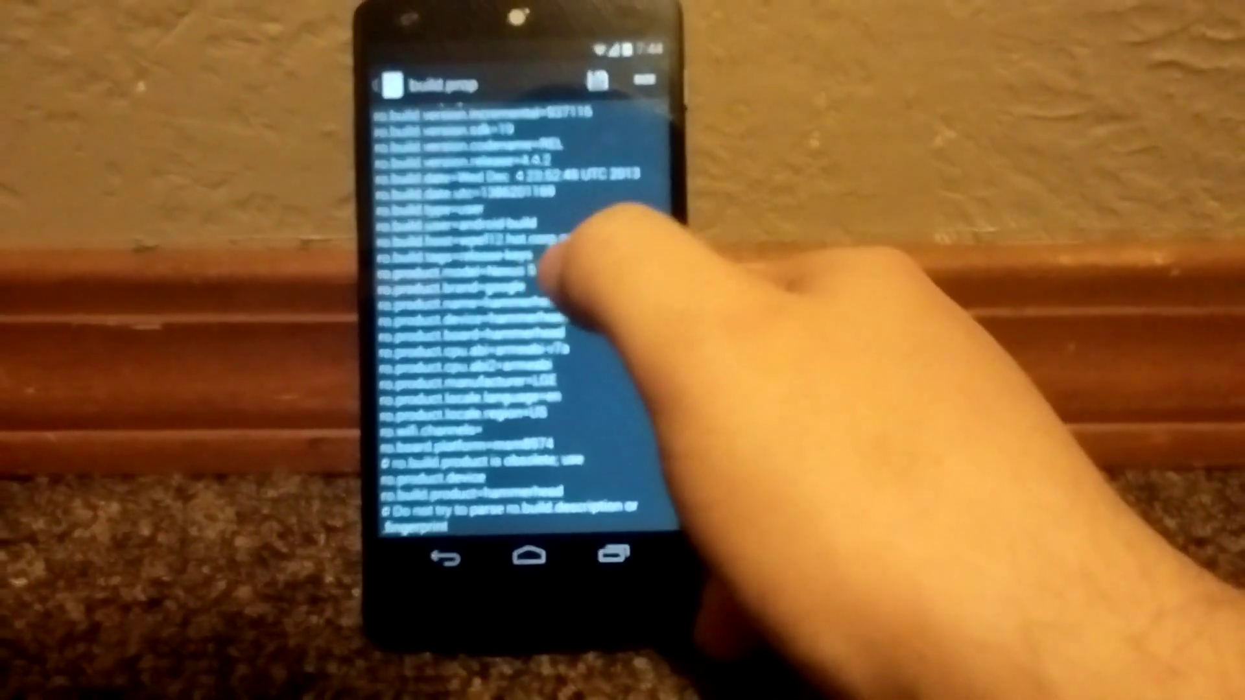
- Change the ro.product.model value to Galaxy S4
{"action": "left_click", "coordinate": [531, 290]}
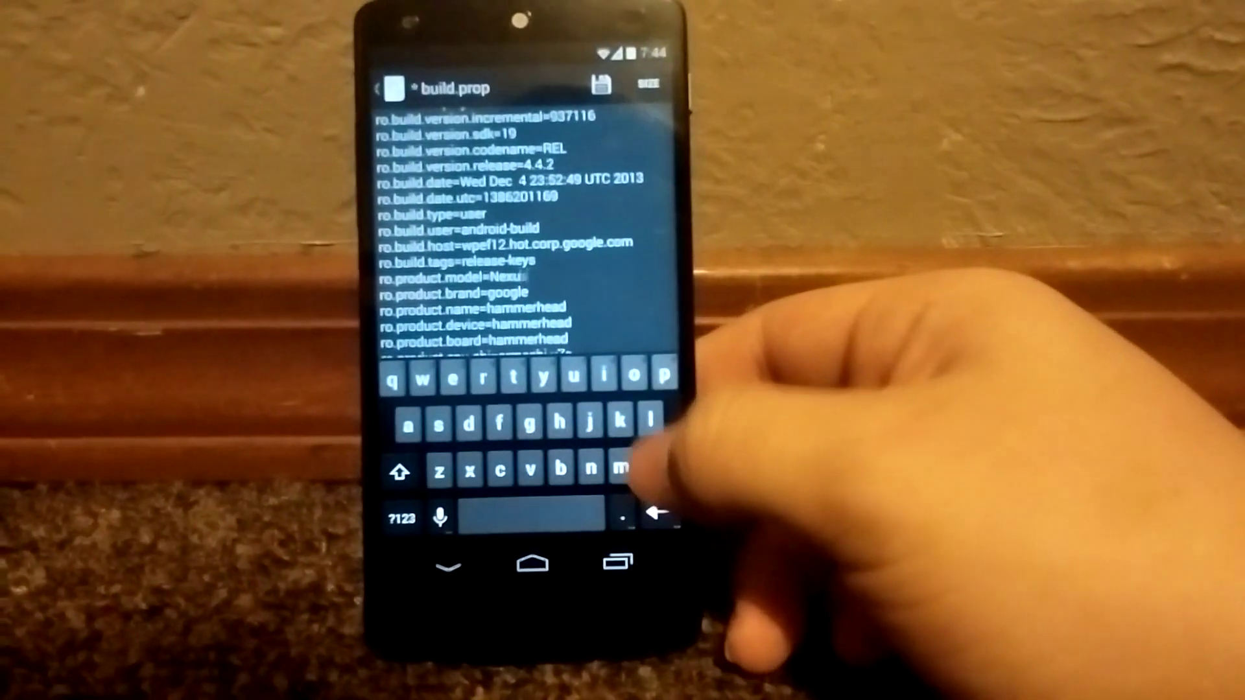
{"action": "key", "text": "BackSpace"}
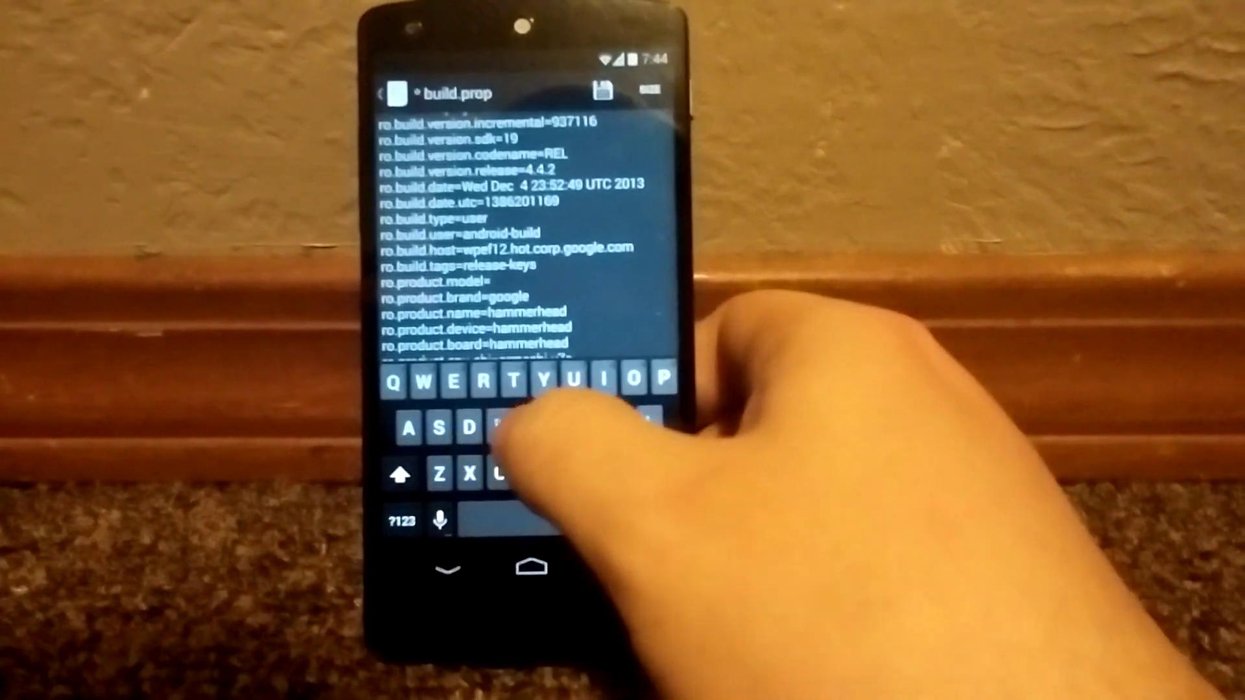
{"action": "type", "text": "Gaby"}
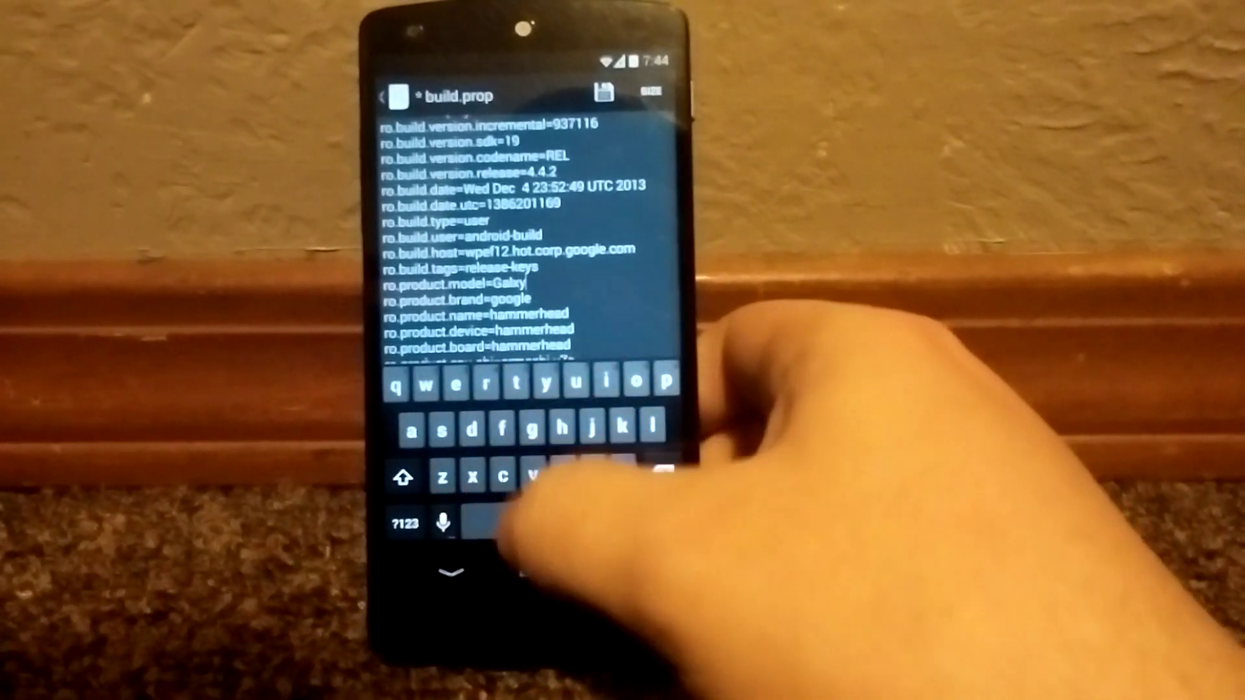
{"action": "key", "text": "BackSpace"}
{"action": "key", "text": "BackSpace"}
{"action": "type", "text": "ax"}
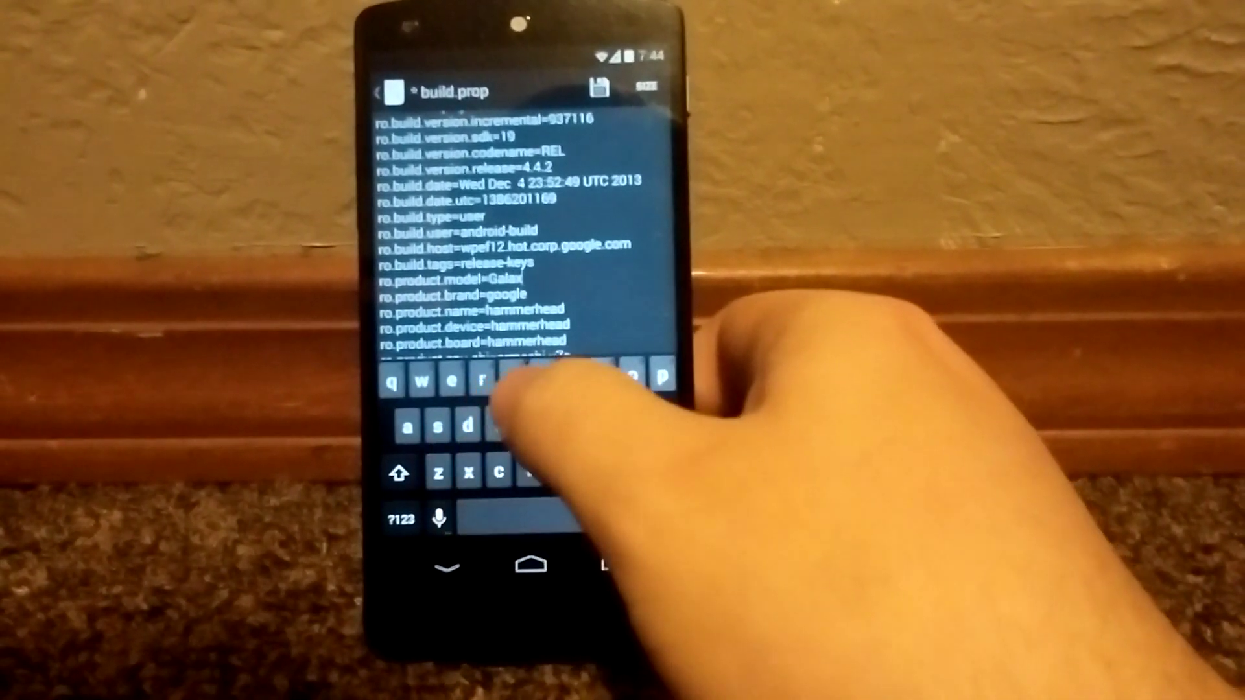
{"action": "type", "text": "y"}
{"action": "key", "text": "shift"}
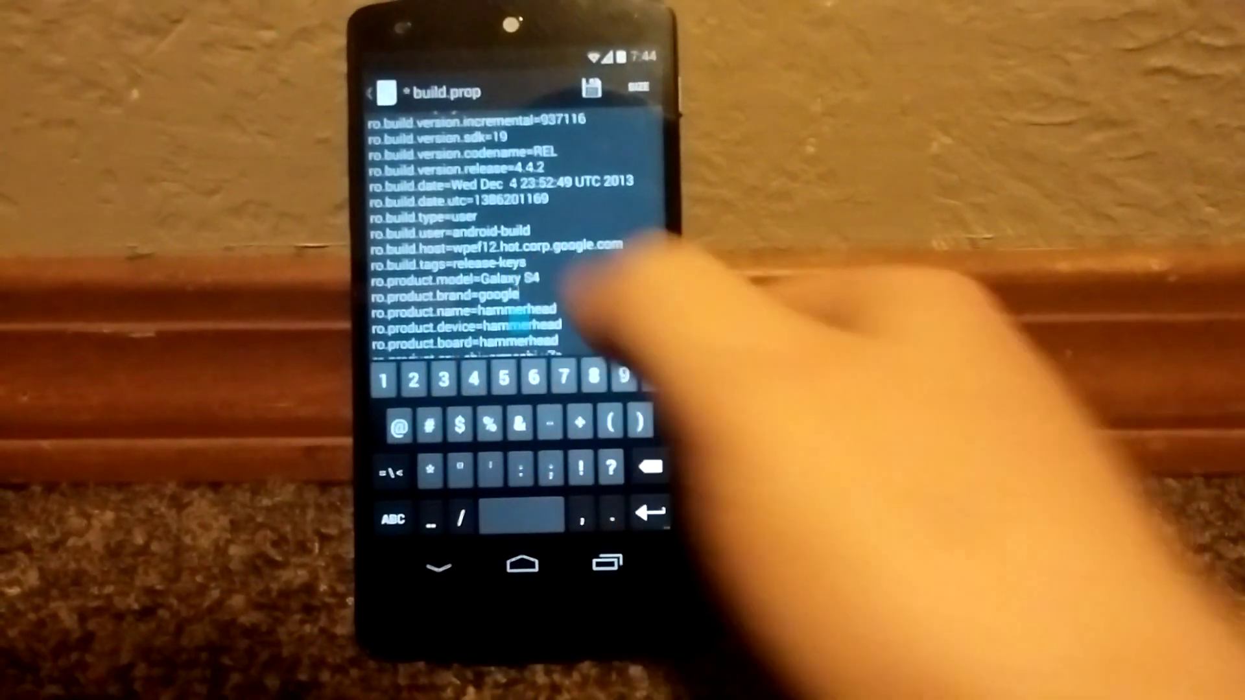
- Set ro.product.brand and ro.product.manufacturer to Samsung, then save build.prop
{"action": "key", "text": "BackSpace"}
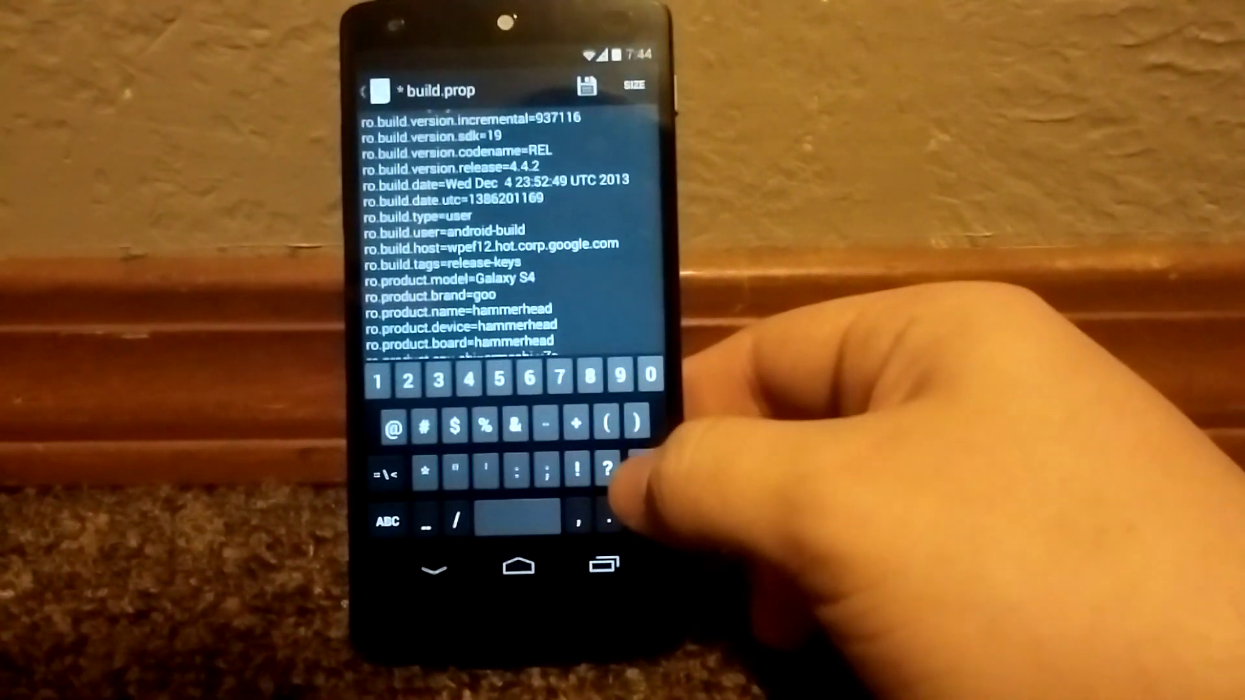
{"action": "key", "text": "BackSpace"}
{"action": "left_click", "coordinate": [398, 526]}
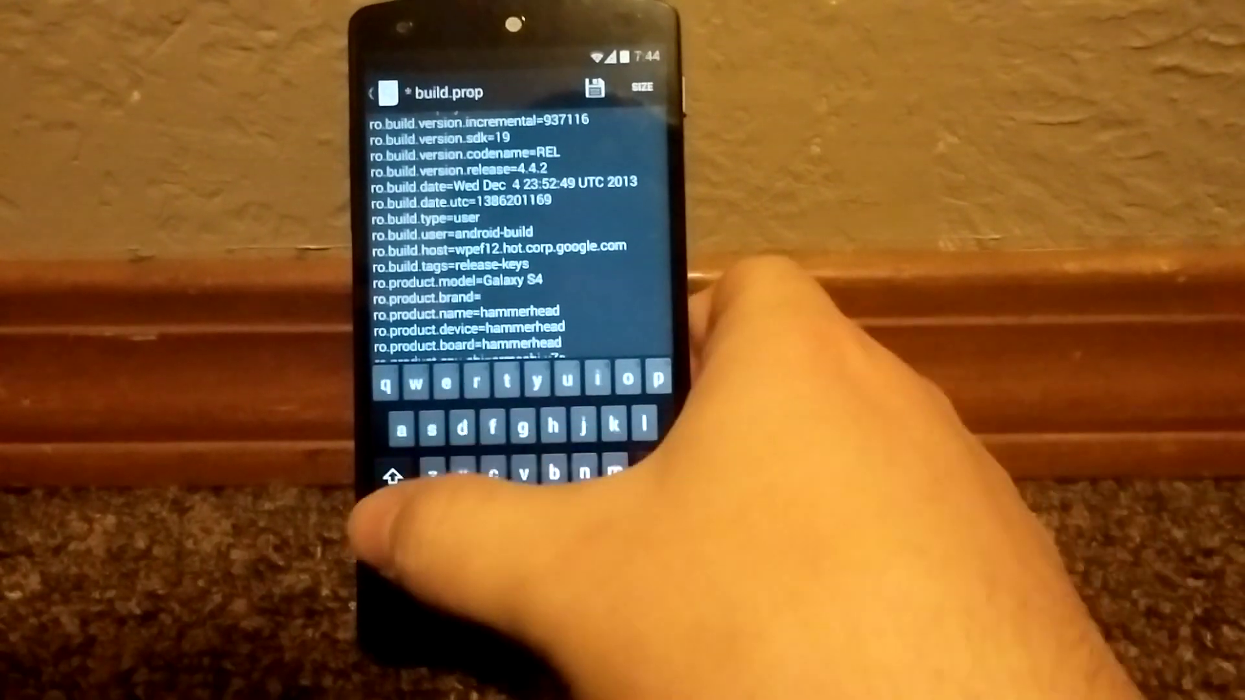
{"action": "type", "text": "Sam"}
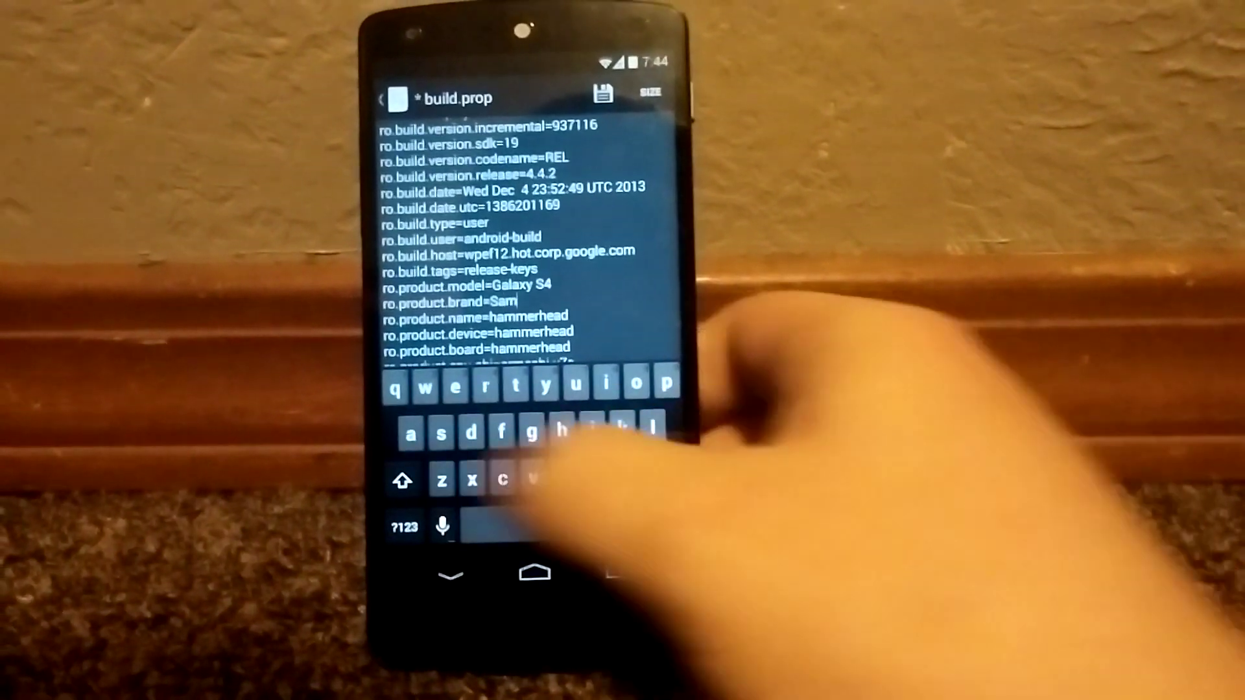
{"action": "type", "text": "sun"}
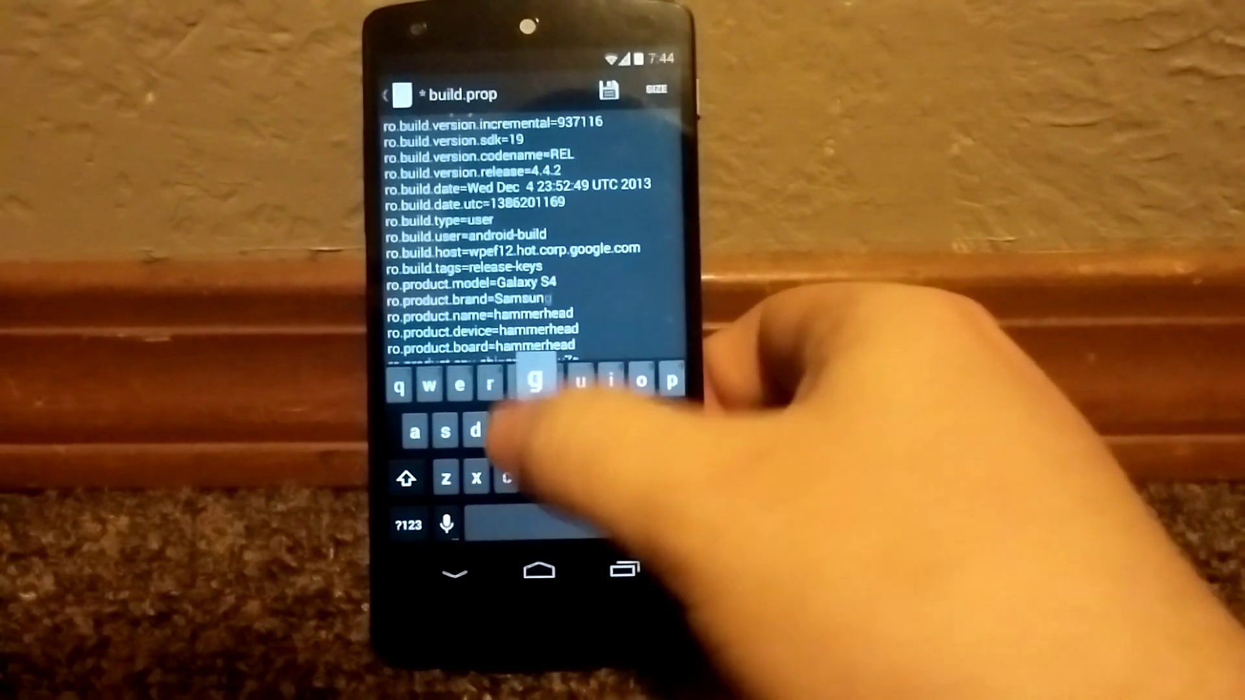
{"action": "type", "text": "g"}
{"action": "scroll", "coordinate": [535, 243], "scroll_direction": "down", "scroll_amount": 3}
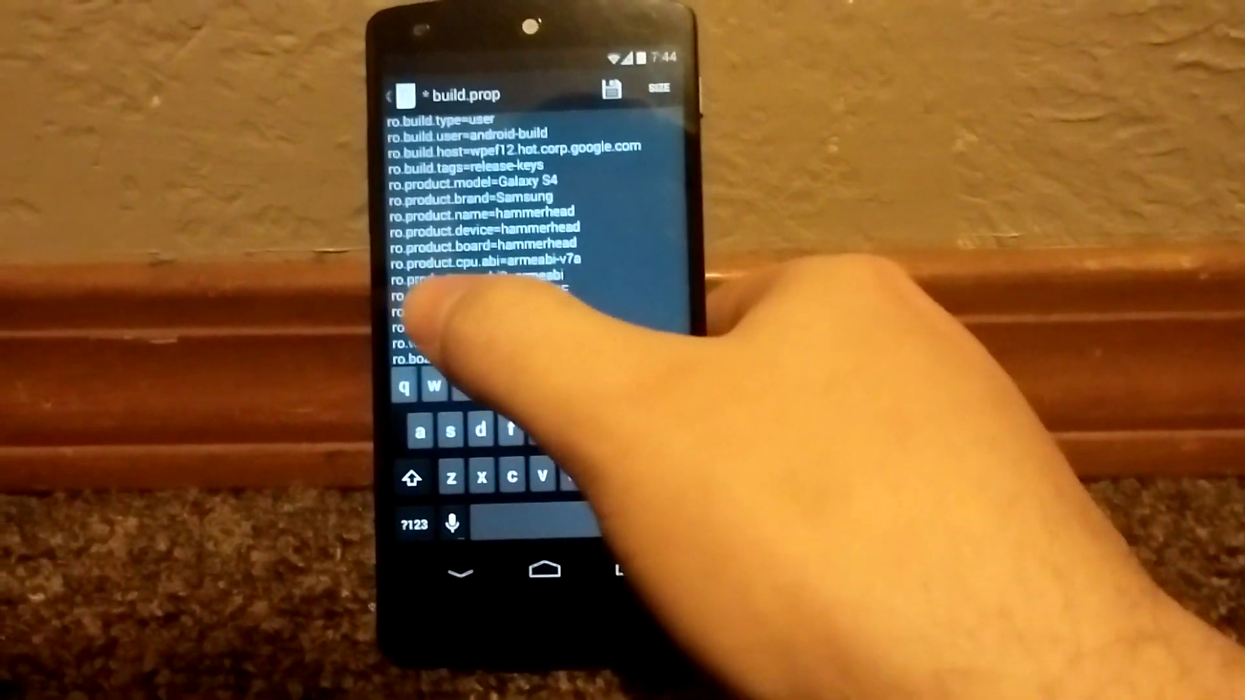
{"action": "left_click", "coordinate": [568, 318]}
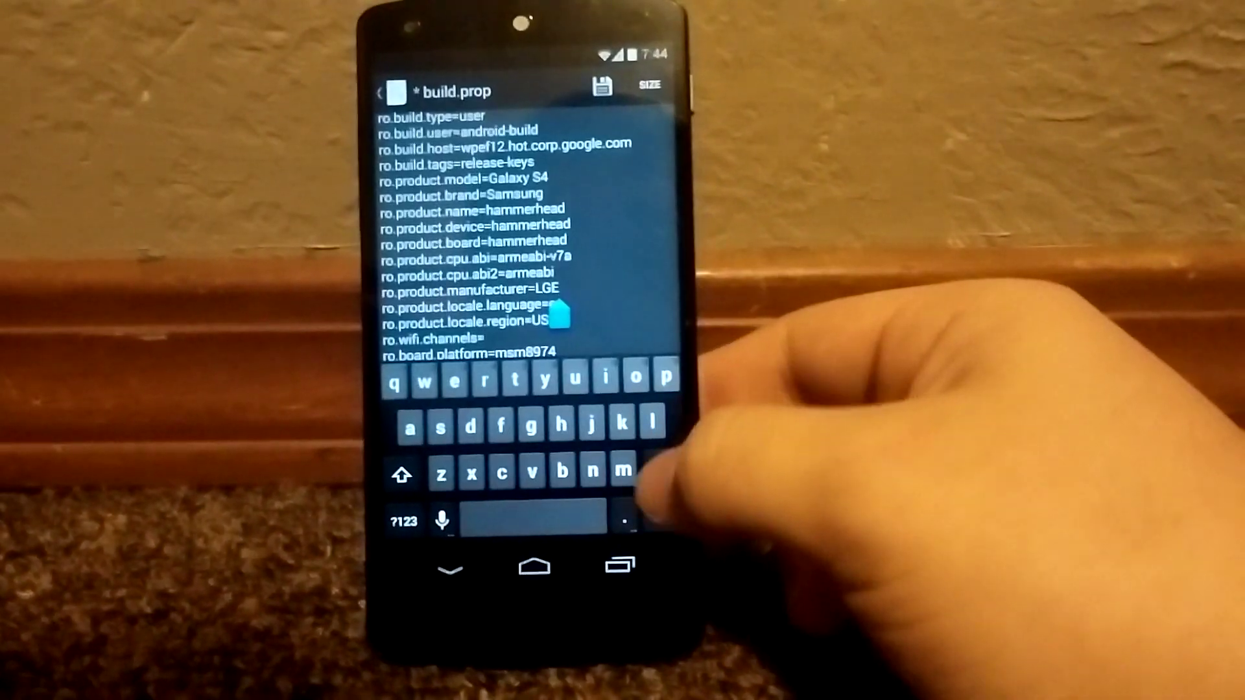
{"action": "key", "text": "BackSpace"}
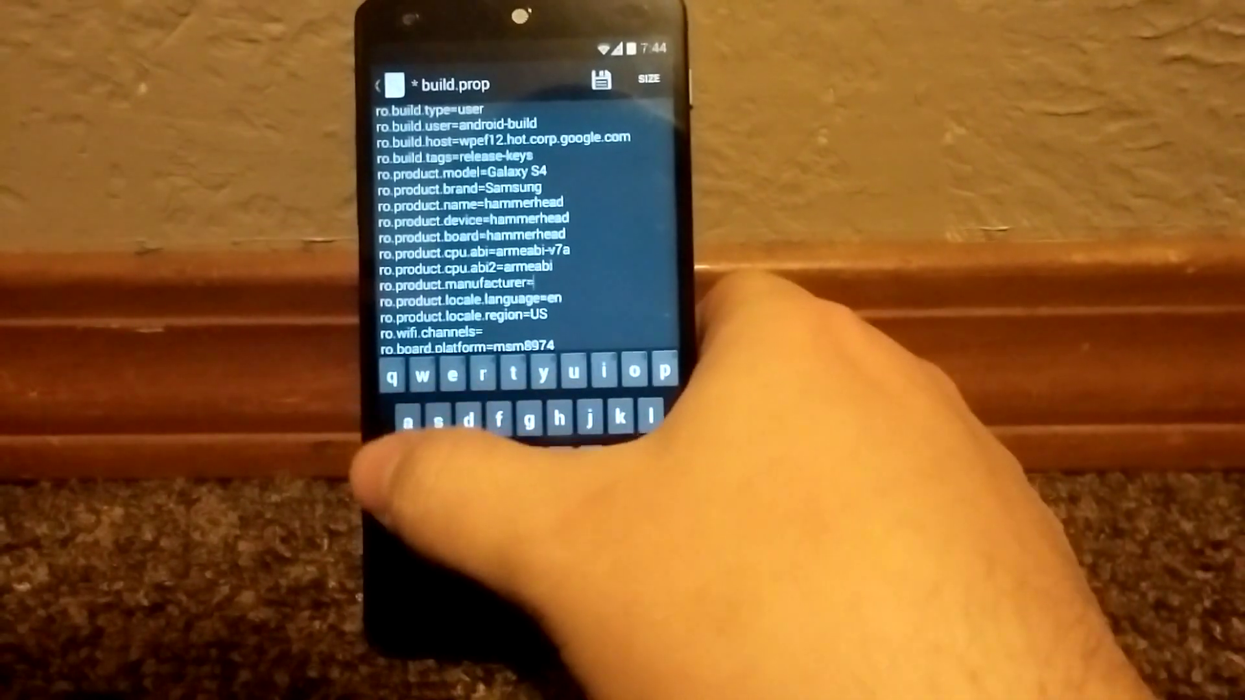
{"action": "type", "text": "Sam"}
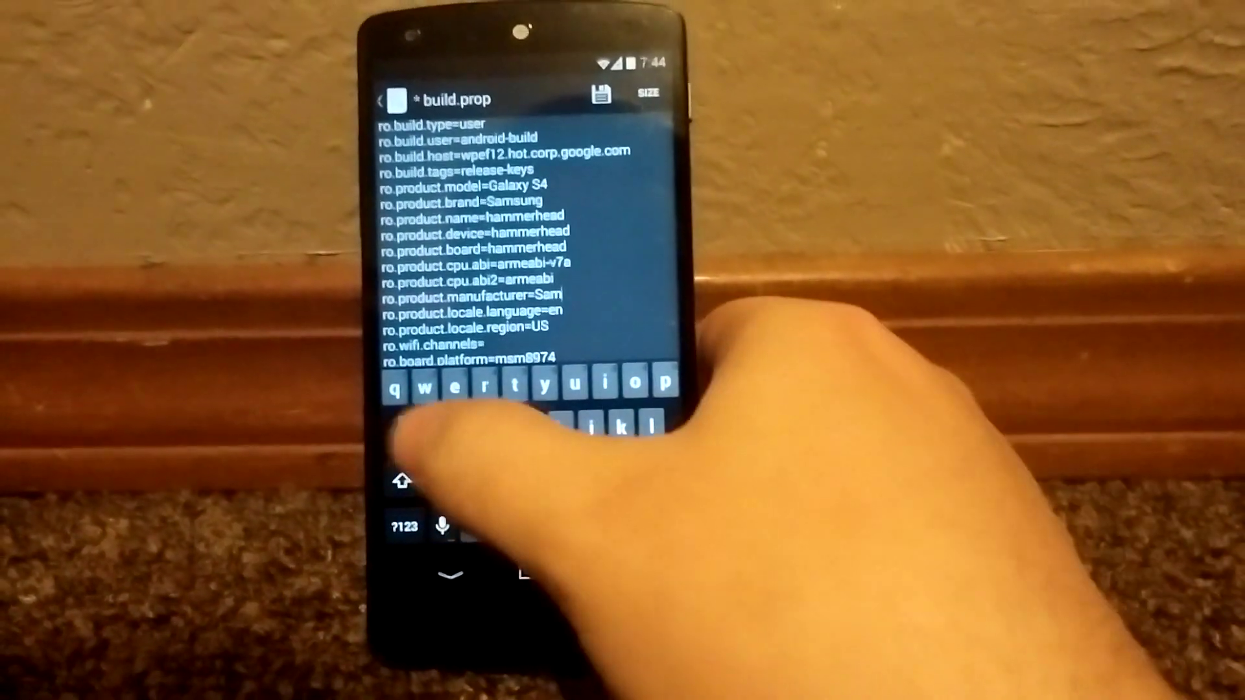
{"action": "type", "text": "sung"}
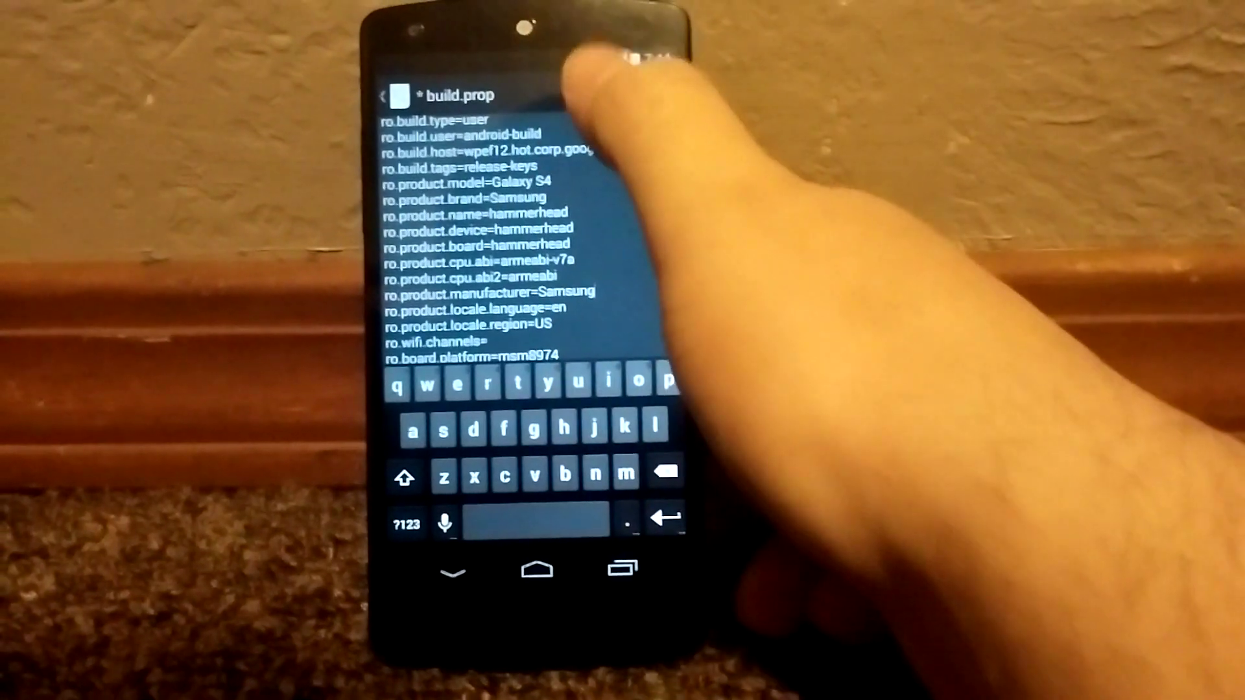
{"action": "left_click", "coordinate": [612, 85]}
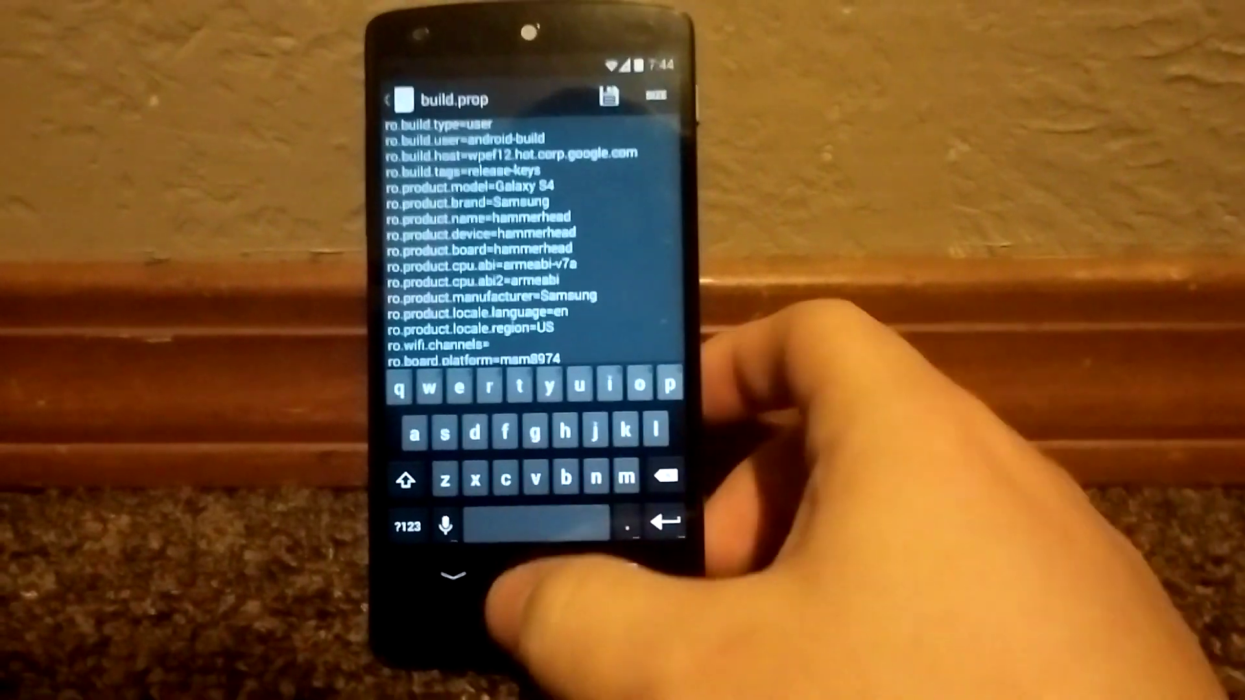
- Go to the home screen and shut the phone down from the power menu
{"action": "left_click", "coordinate": [545, 567]}
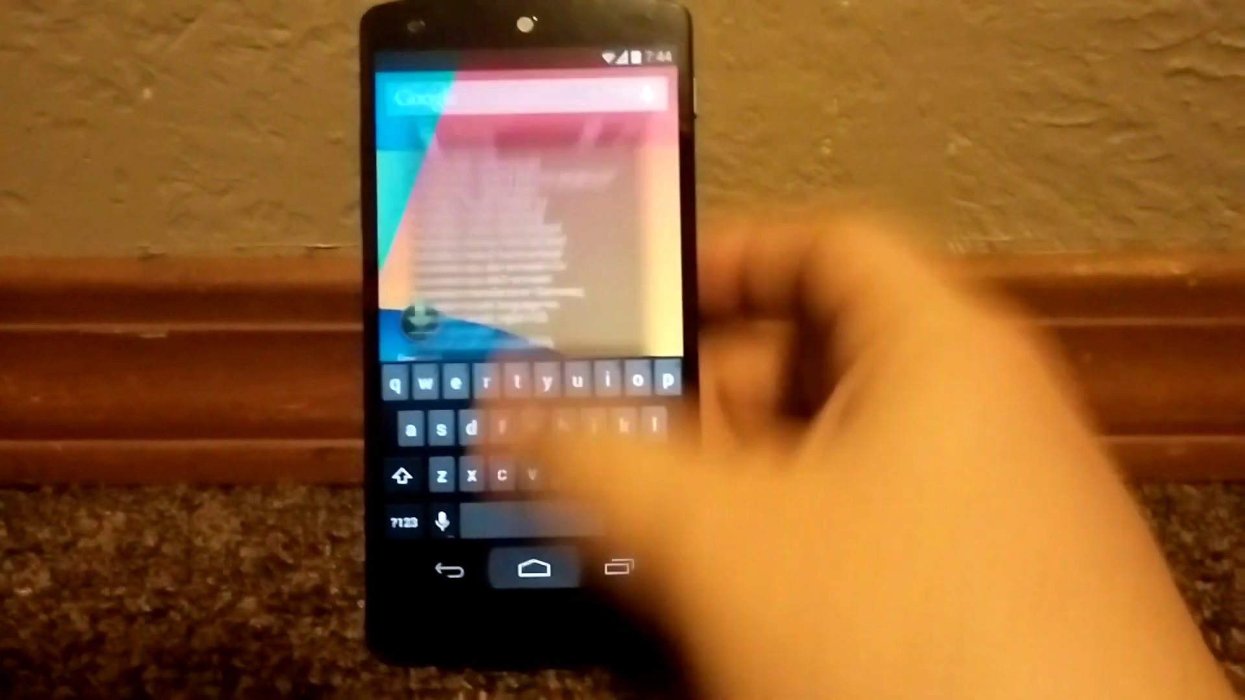
{"action": "key", "text": "XF86PowerOff"}
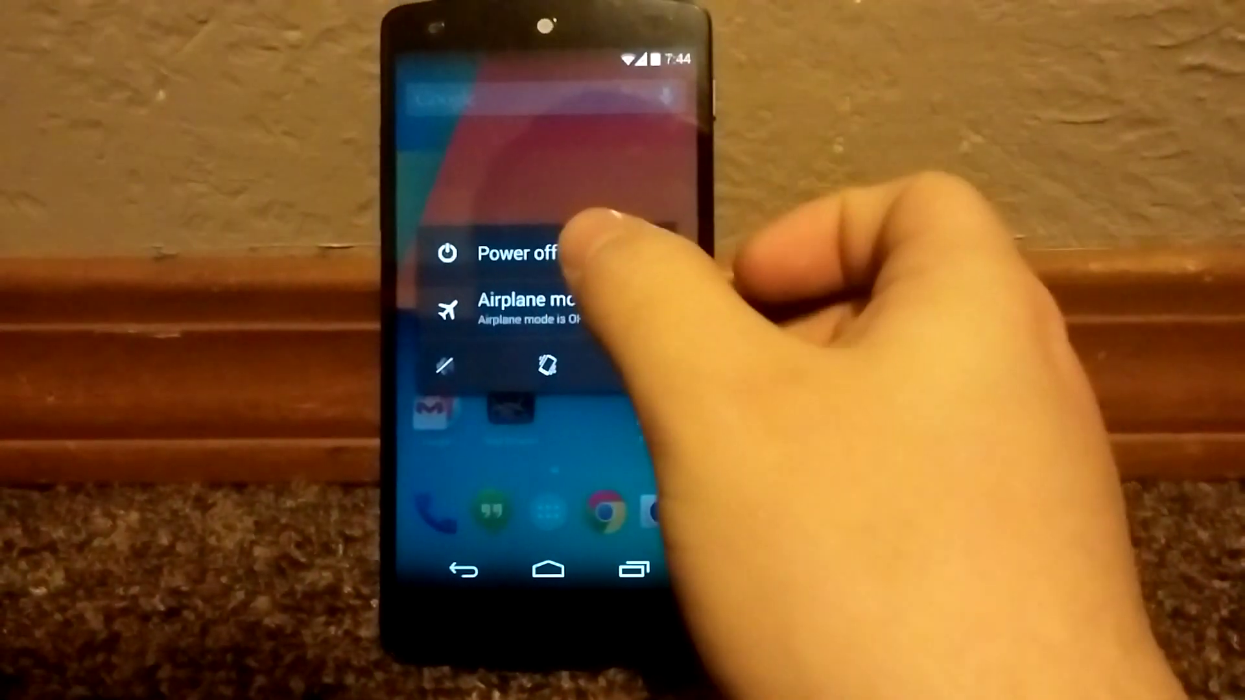
{"action": "left_click", "coordinate": [515, 253]}
{"action": "left_click", "coordinate": [605, 363]}
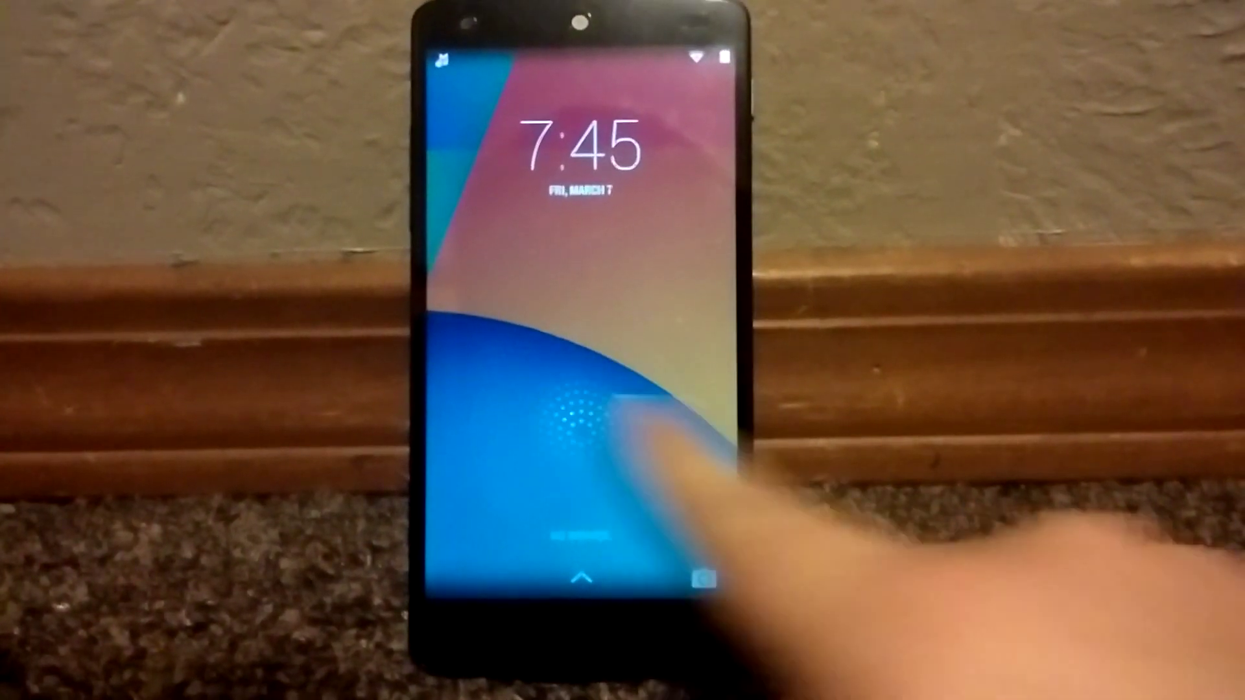
- Unlock the phone and add a Milk Music shortcut to the home screen
{"action": "left_click_drag", "start_coordinate": [570, 419], "coordinate": [571, 195]}
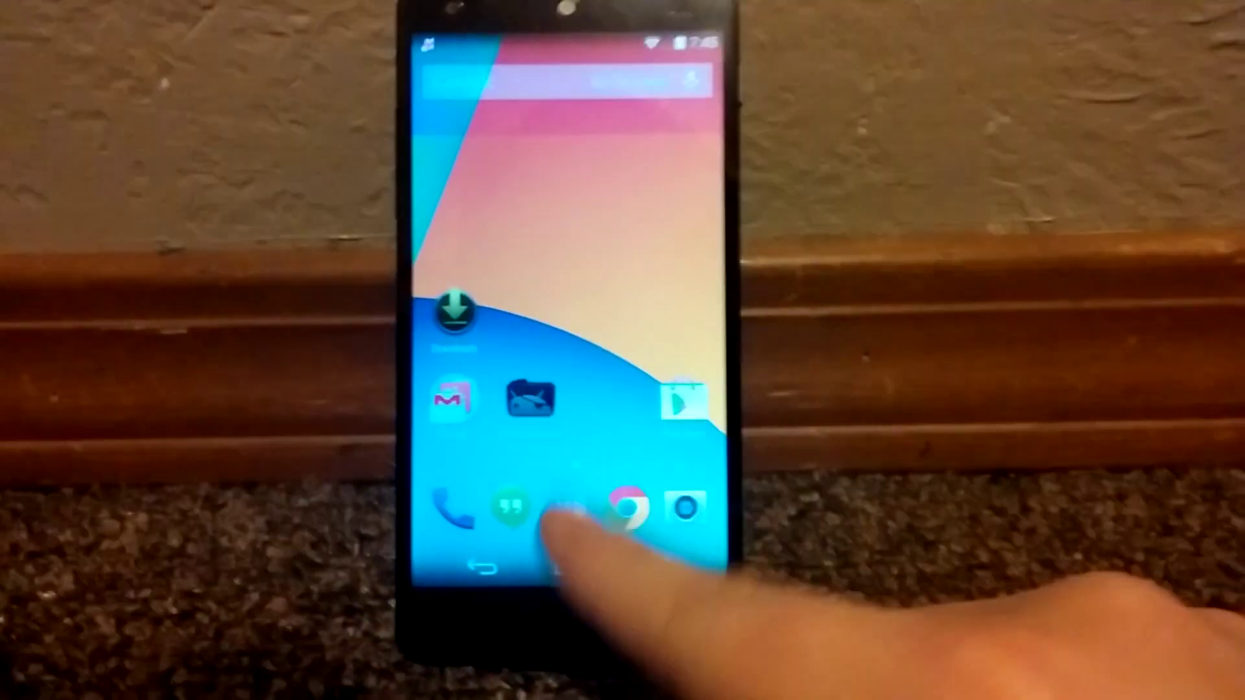
{"action": "left_click", "coordinate": [584, 522]}
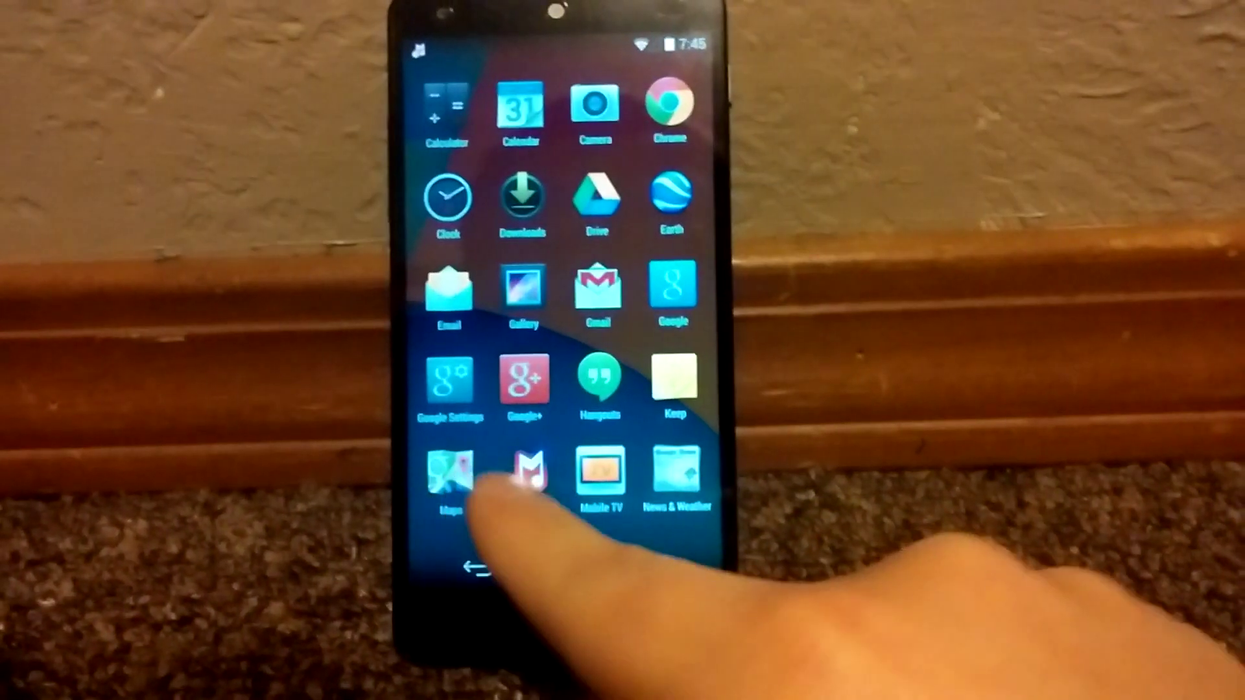
{"action": "left_click_drag", "start_coordinate": [533, 465], "coordinate": [593, 384]}
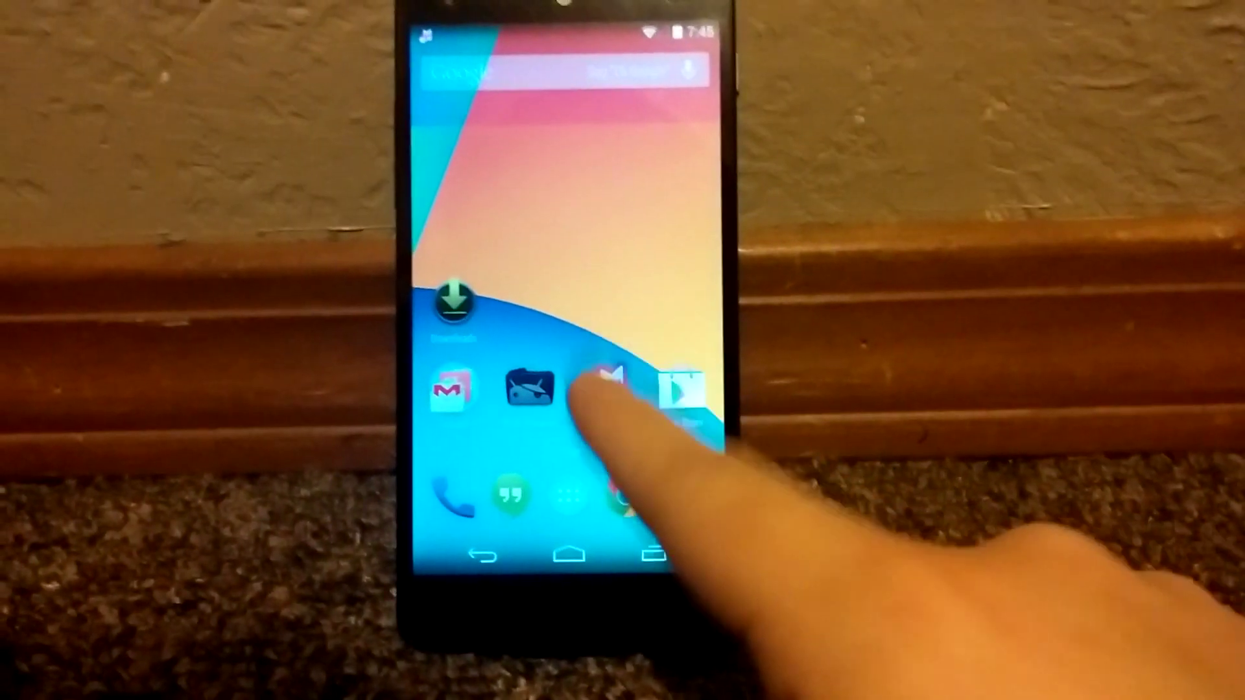
- Launch Milk Music, spin the station dial to change stations, then pause playback
{"action": "left_click", "coordinate": [610, 386]}
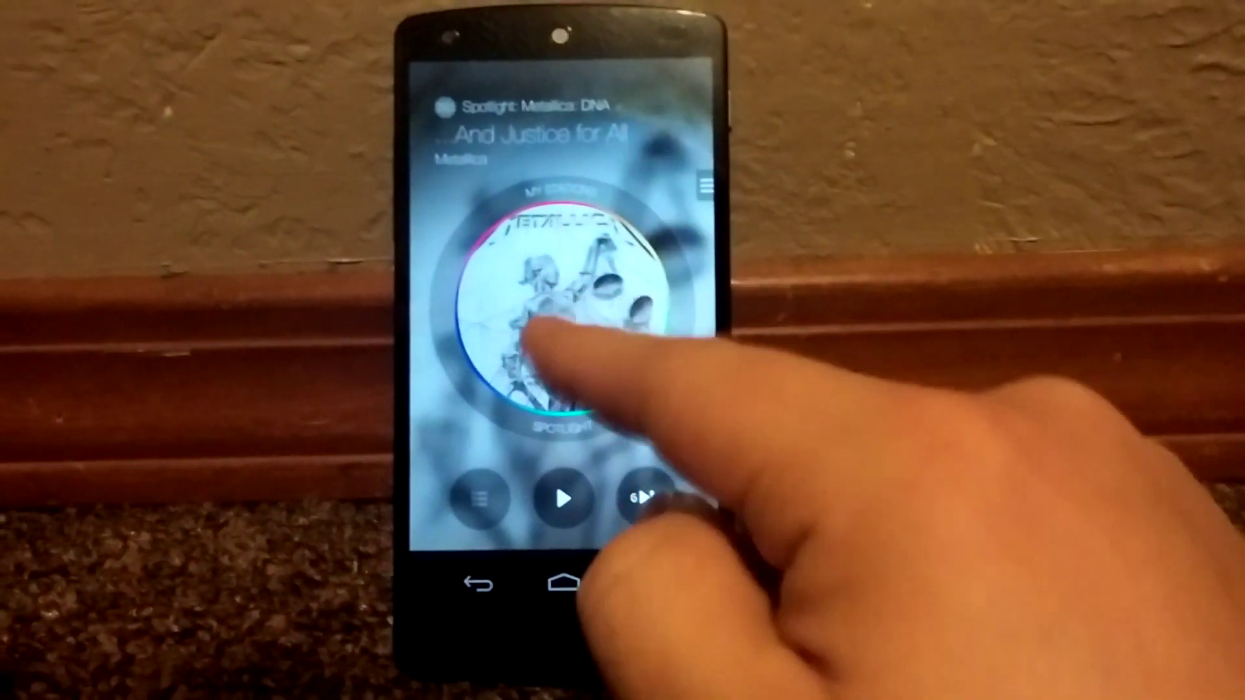
{"action": "mouse_move", "coordinate": [642, 219]}
{"action": "left_mouse_down"}
{"action": "mouse_move", "coordinate": [570, 361]}
{"action": "mouse_move", "coordinate": [486, 390]}
{"action": "mouse_move", "coordinate": [598, 236]}
{"action": "mouse_move", "coordinate": [457, 321]}
{"action": "mouse_move", "coordinate": [584, 389]}
{"action": "left_mouse_up"}
{"action": "left_click", "coordinate": [551, 506]}
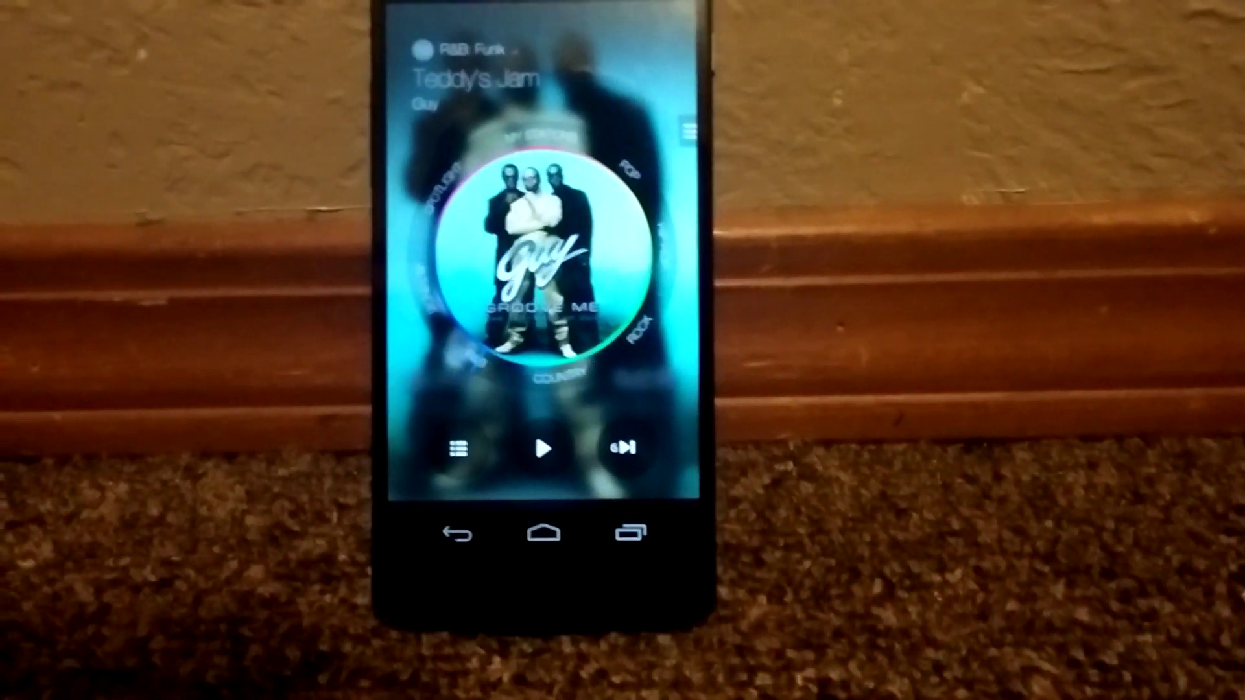